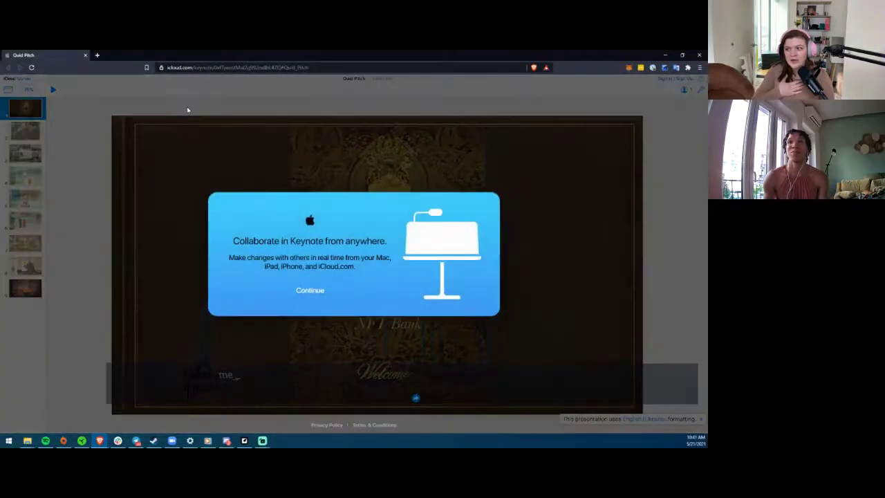
Dismiss the welcome message and join Quid Pitch as a view-only collaborator under a display name
left_click(310, 293)
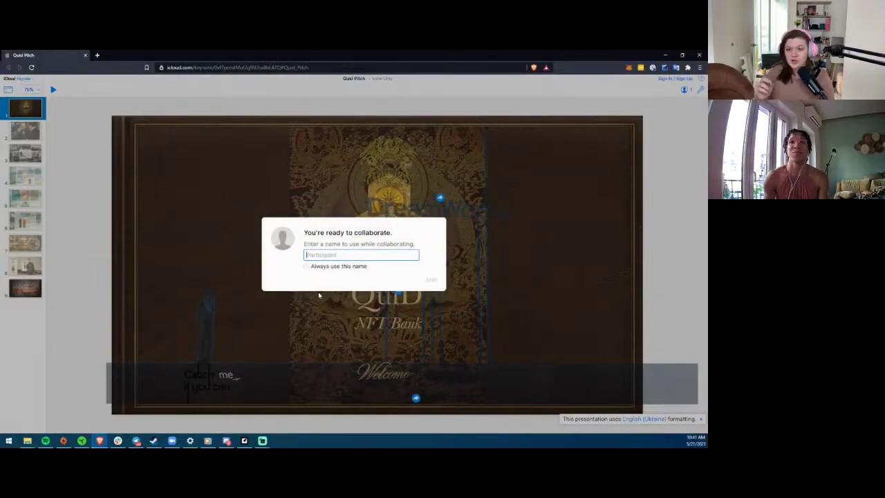
type("Ash")
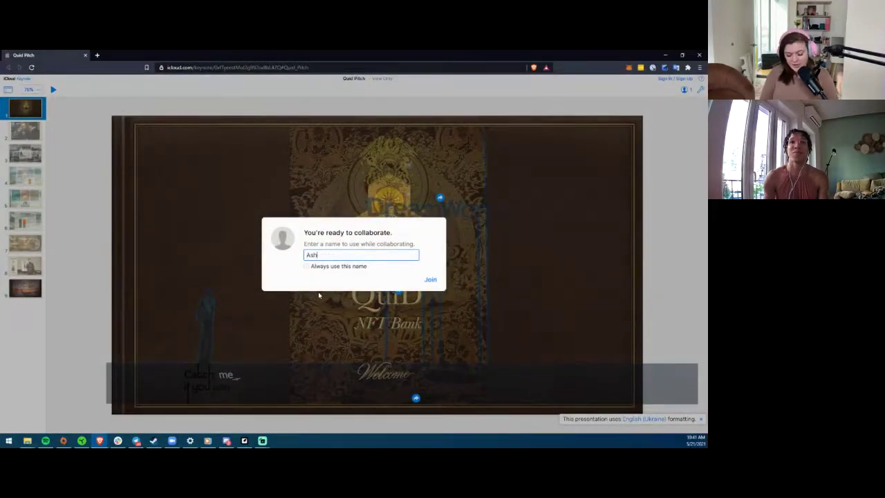
left_click(432, 280)
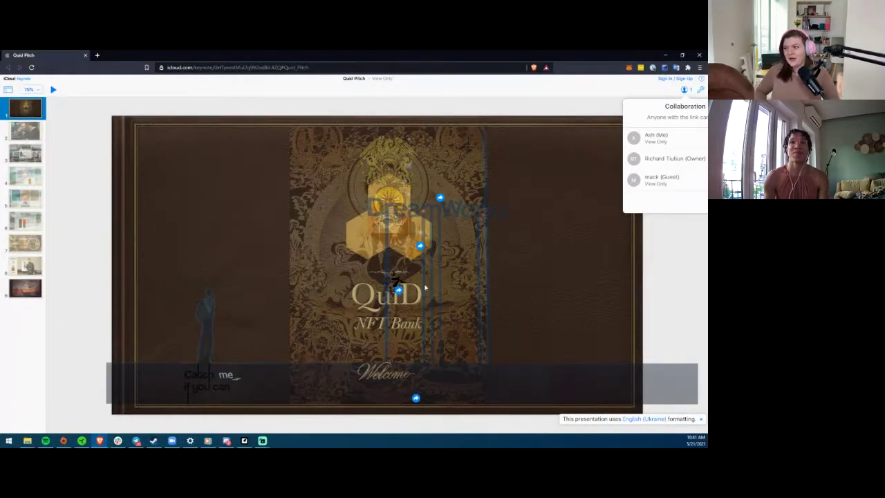
Close the collaborators list, select the title slide's central image, then show slide 2 'why QuiD?'
left_click(519, 263)
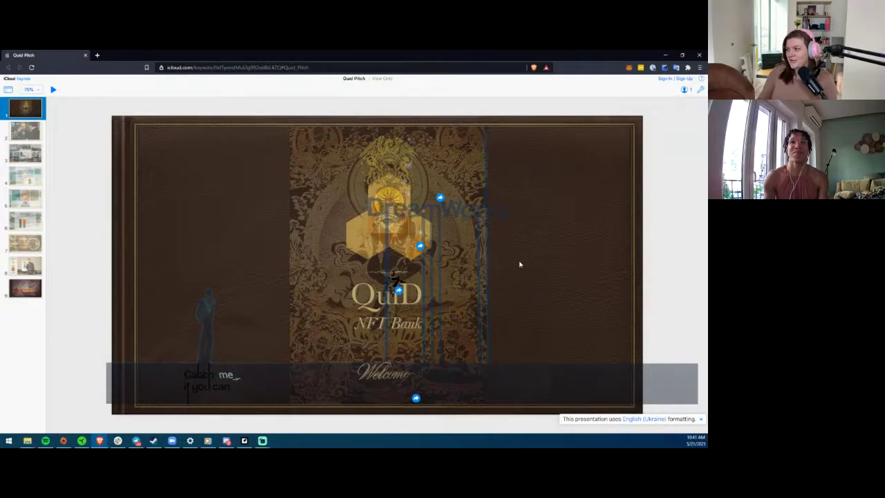
left_click(235, 378)
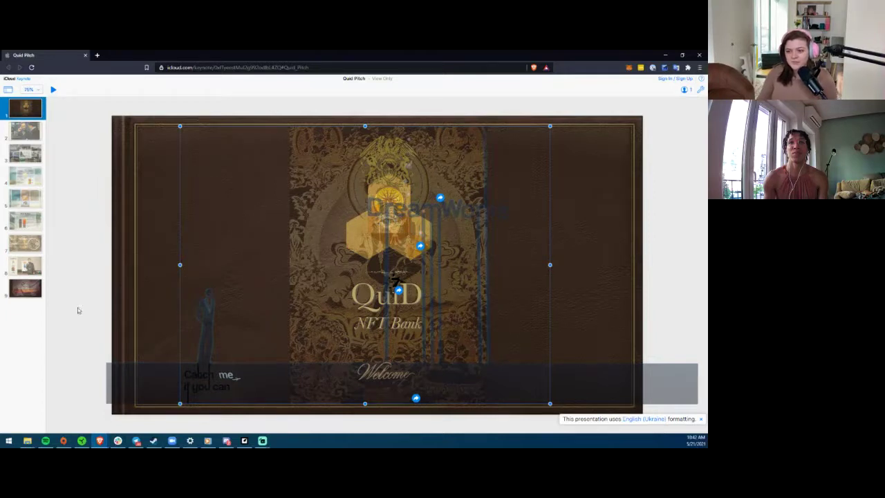
left_click(24, 135)
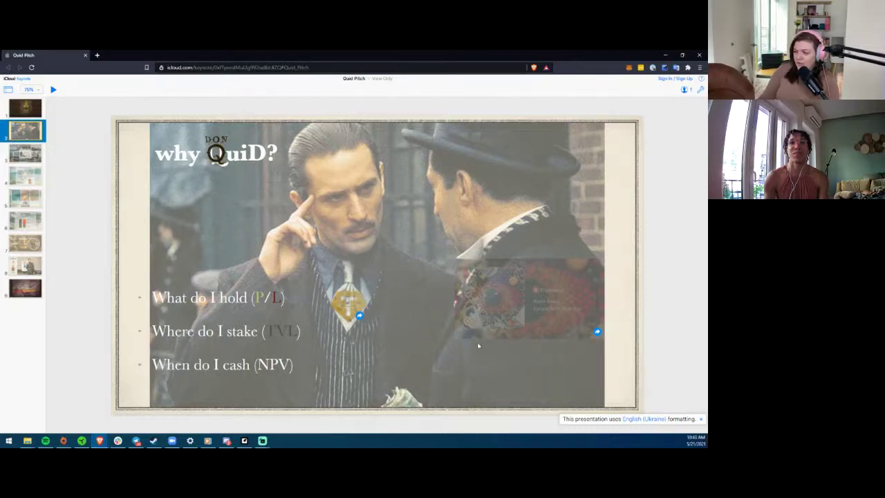
View slide 3, the Self Driving Risk Dealership collage, and open a new browser tab
left_click(26, 158)
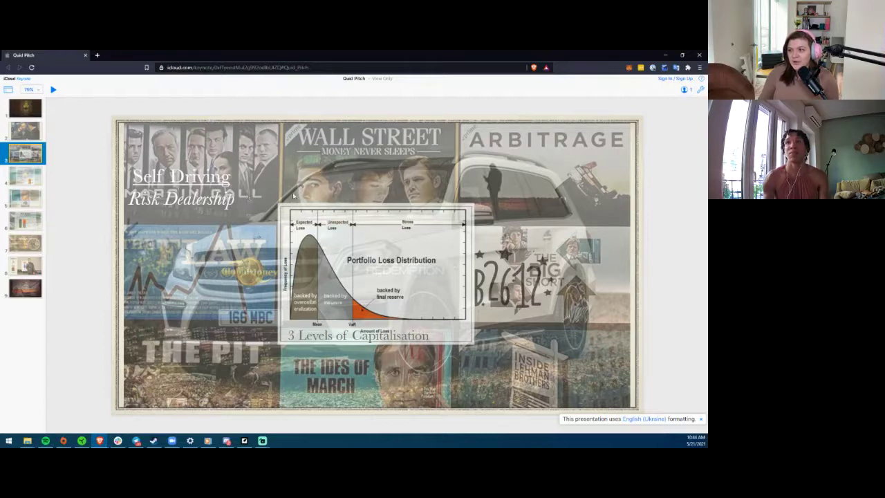
left_click(97, 56)
Load beautiful.ai, open the Untitled #13 presentation and choose the Photo Grid smart slide
type("beautiful.ai")
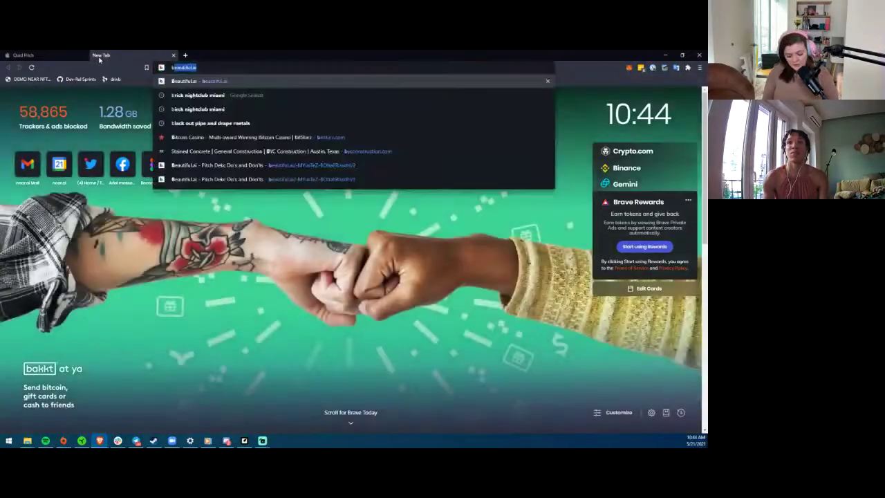
key("Return")
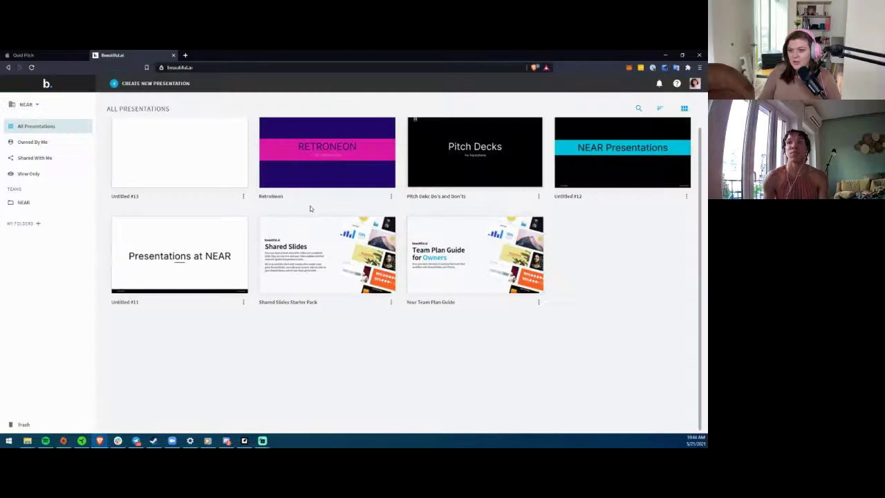
left_click(175, 170)
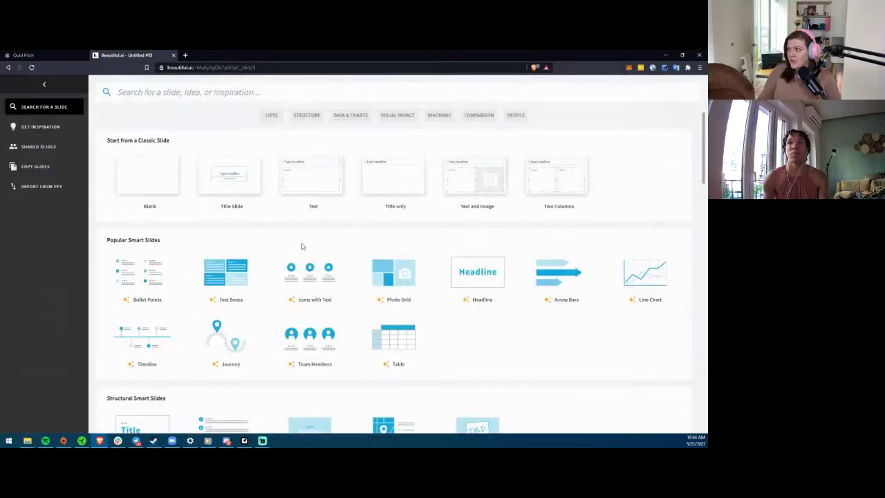
left_click(387, 273)
Add the blank photo-grid template and go to the new slide 4
left_click(161, 190)
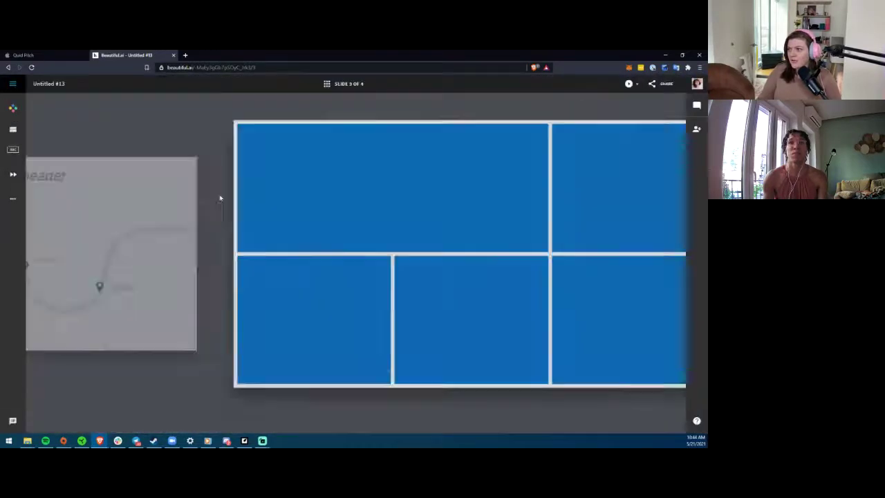
key("Left")
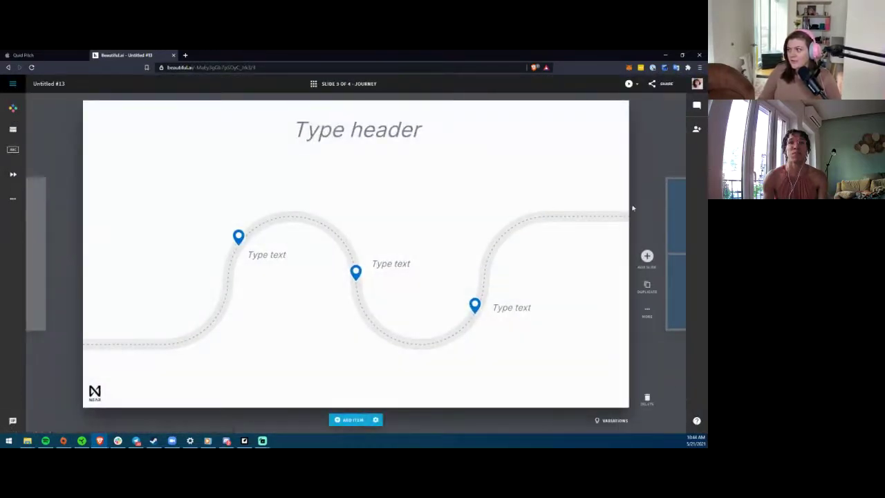
left_click(676, 215)
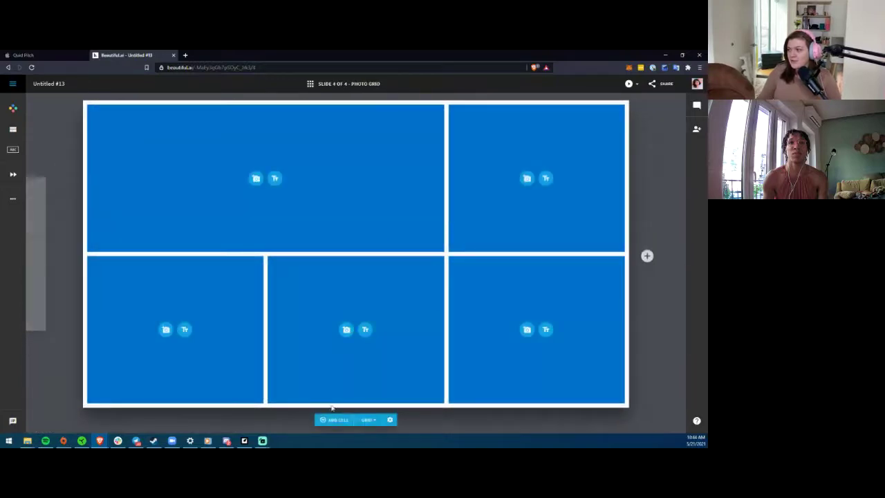
Switch the grid to four small cells plus one large cell and drop a text box into the large cell
left_click(368, 421)
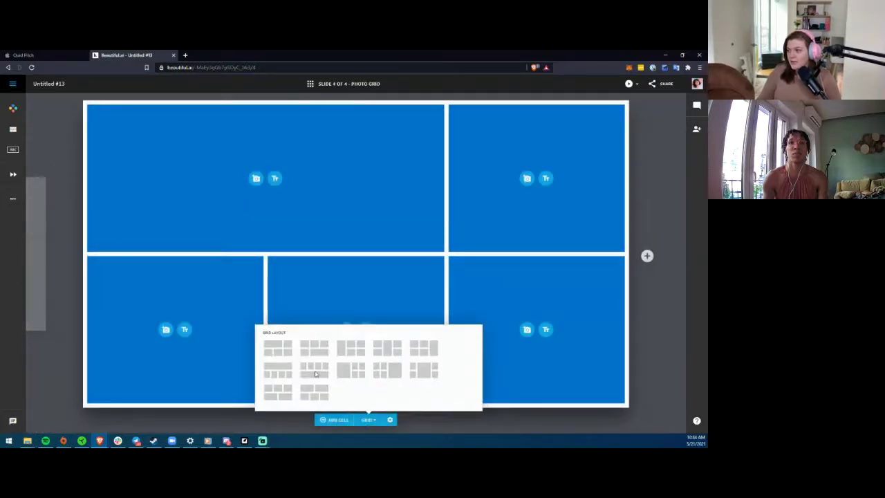
left_click(396, 372)
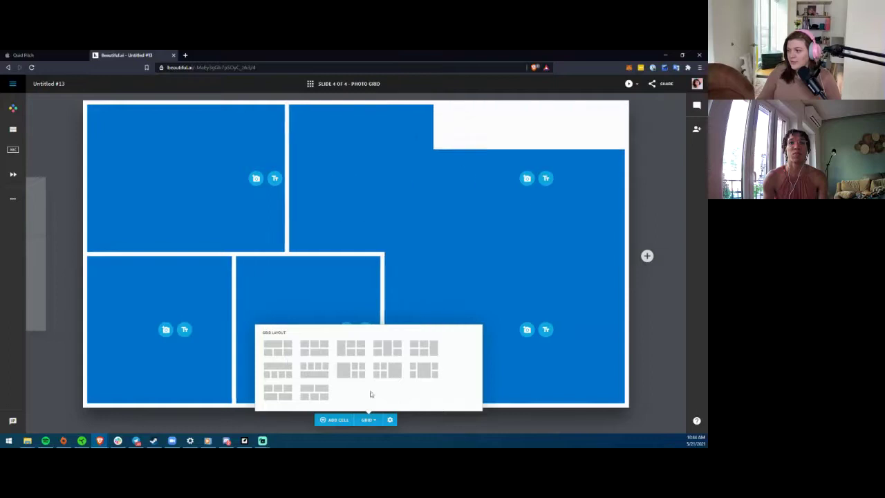
left_click(390, 420)
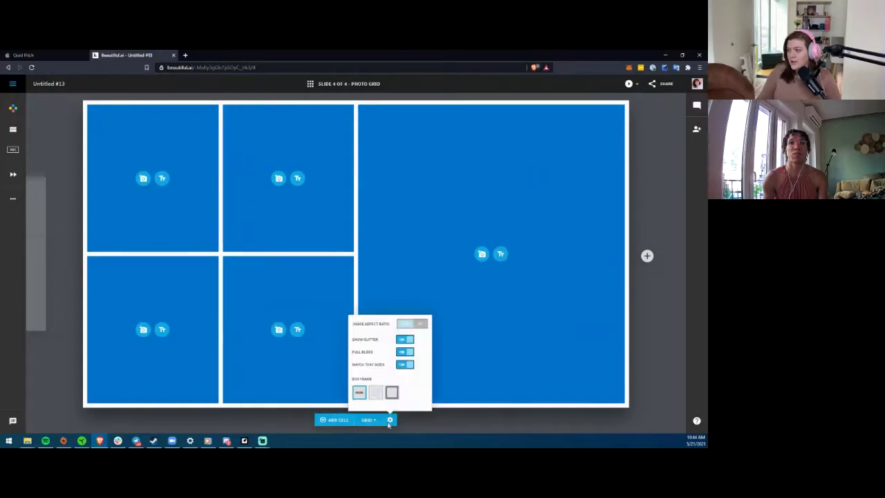
left_click(301, 363)
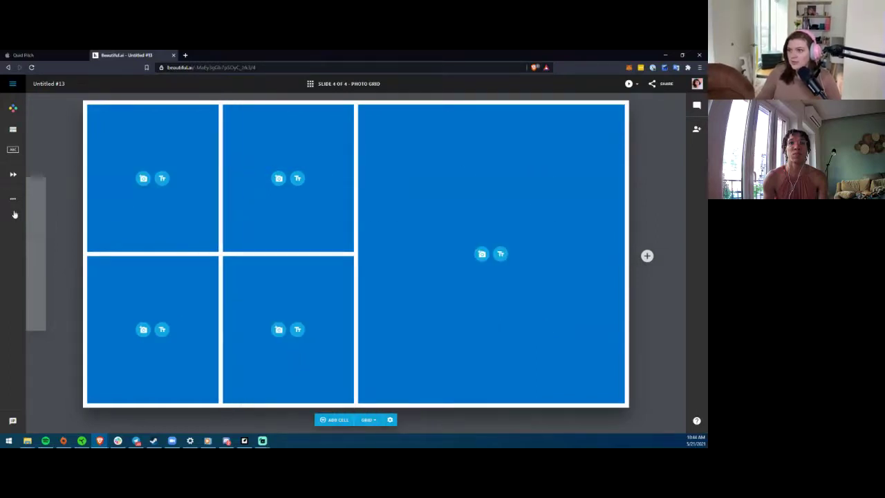
left_click(12, 153)
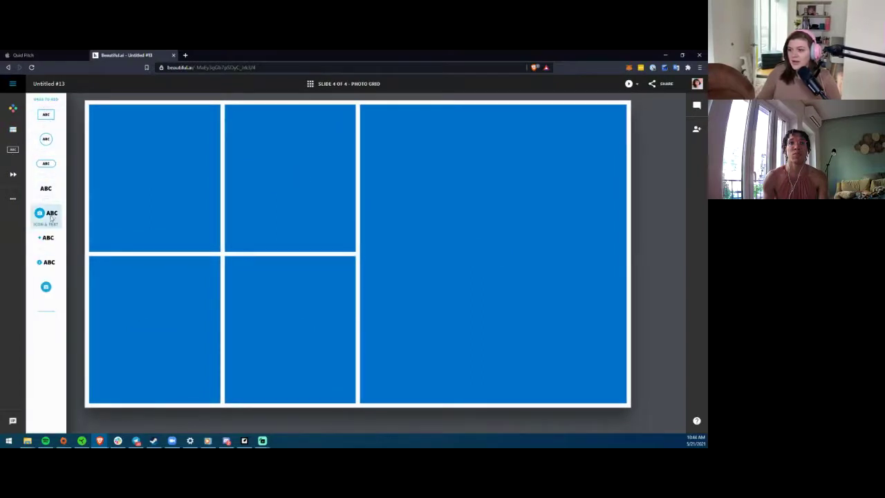
left_click_drag(39, 203, 387, 205)
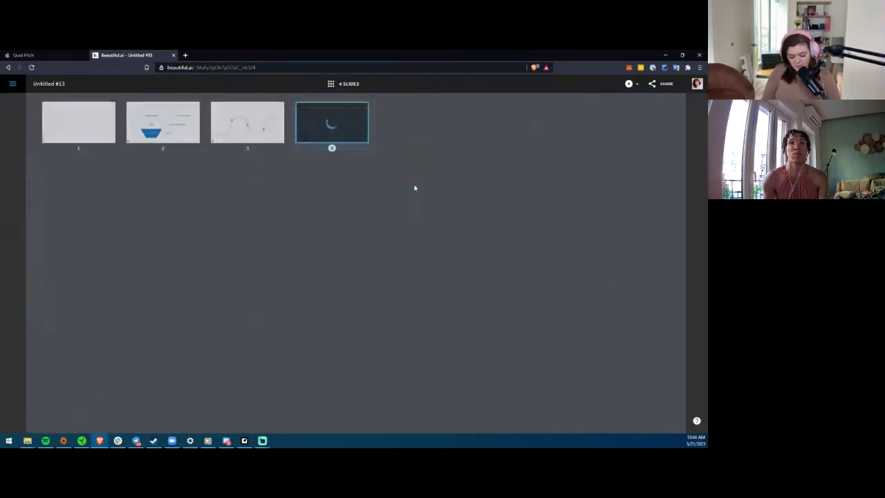
Enter the heading text 'We've seen this before' and give it Heading style
left_click(405, 184)
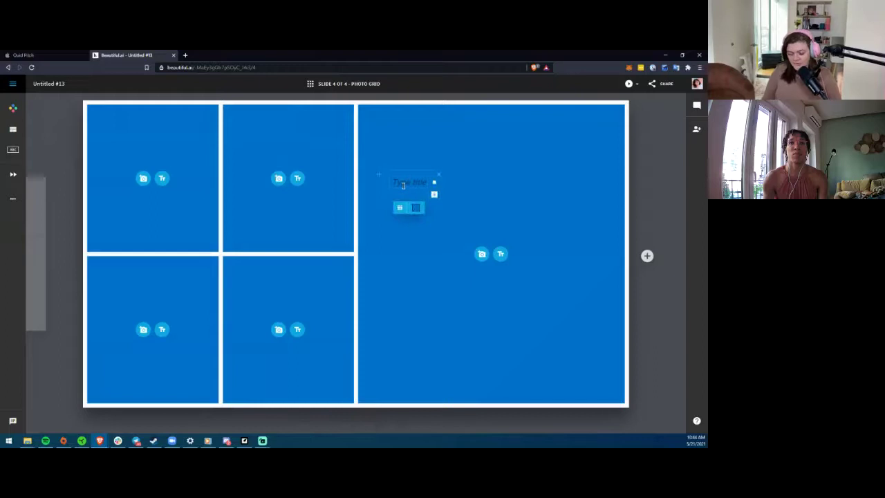
left_click(403, 184)
type("hi")
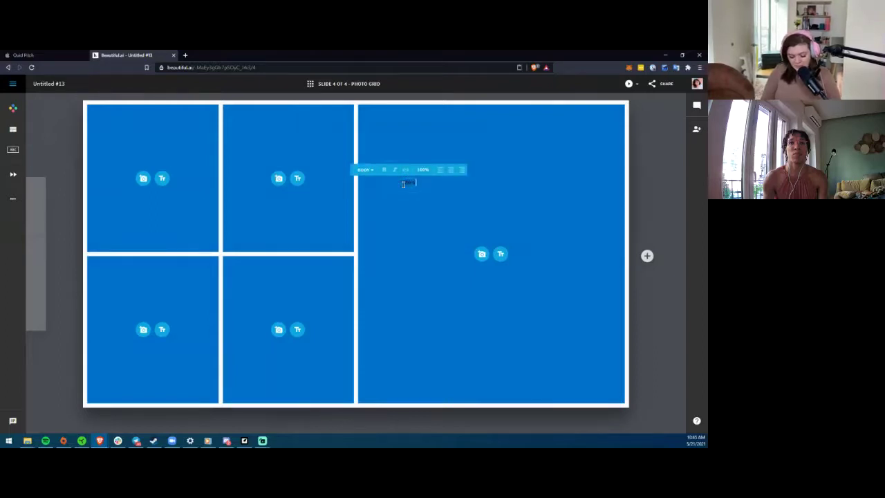
type("n ch")
type("efore")
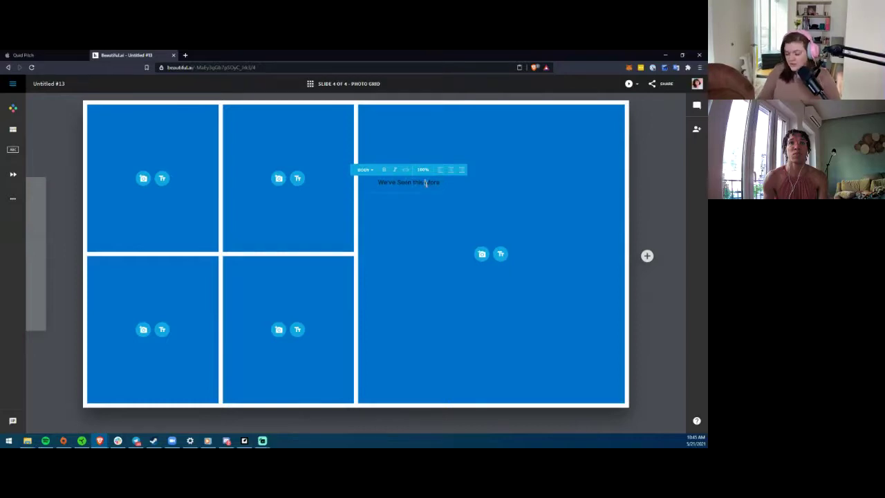
type("s")
triple_click(392, 183)
left_click(364, 169)
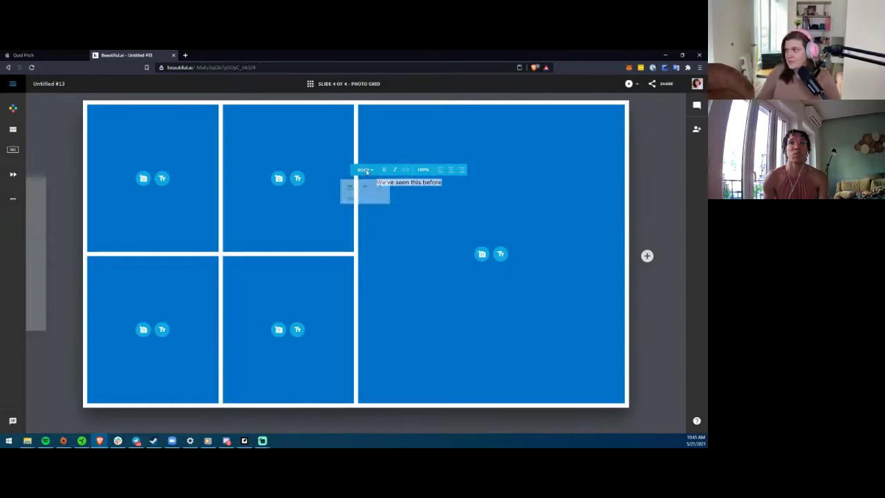
left_click(327, 199)
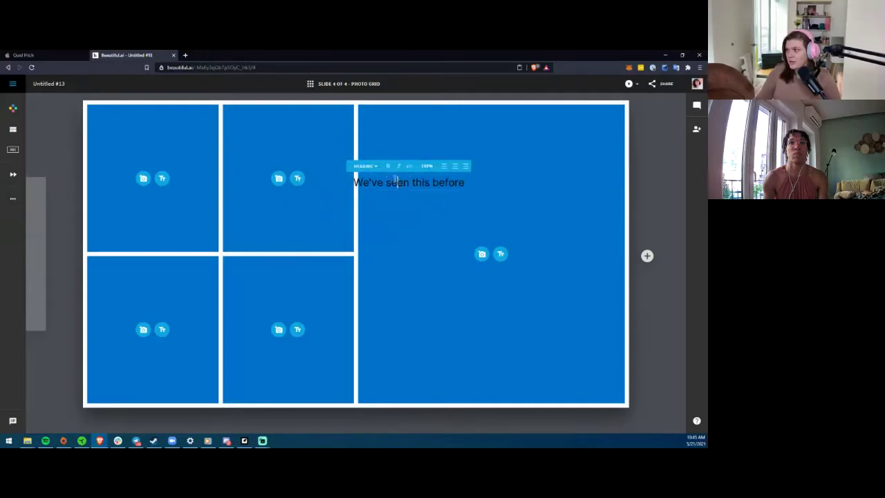
Move the heading into the top-left grid cell, then return to Quid Pitch slide 4
triple_click(398, 182)
left_click(388, 168)
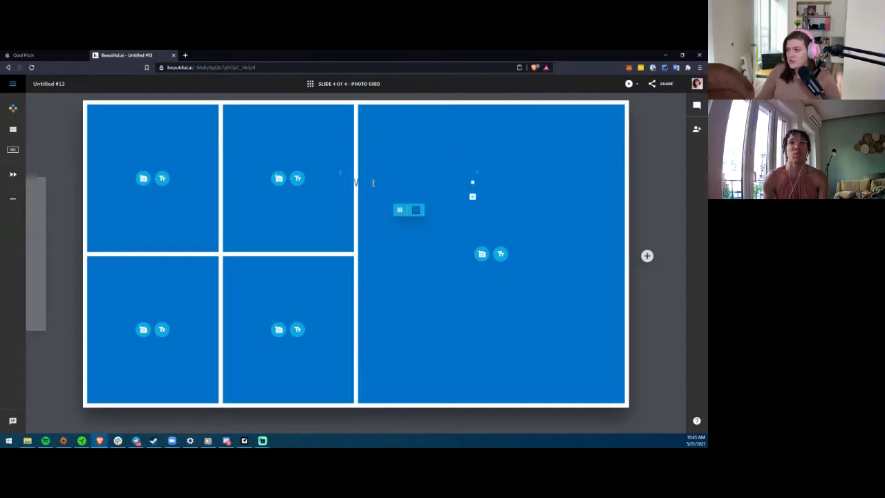
left_click(391, 178)
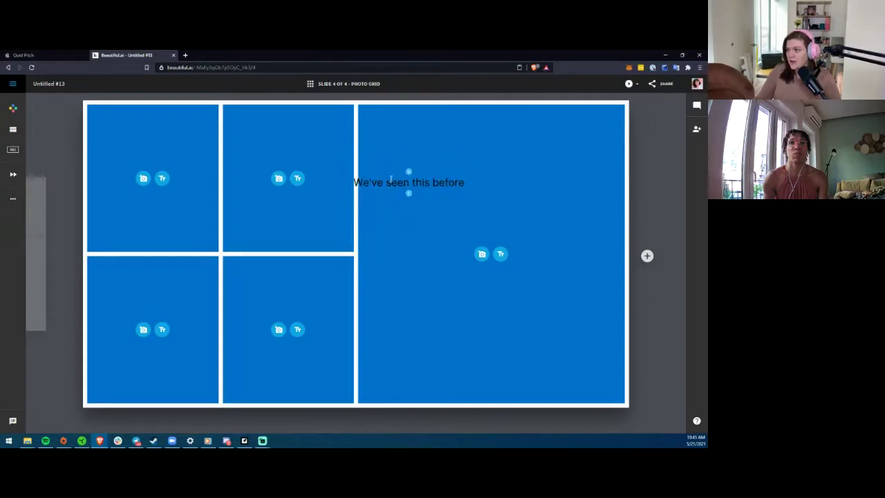
left_click(382, 169)
left_click_drag(342, 173, 85, 108)
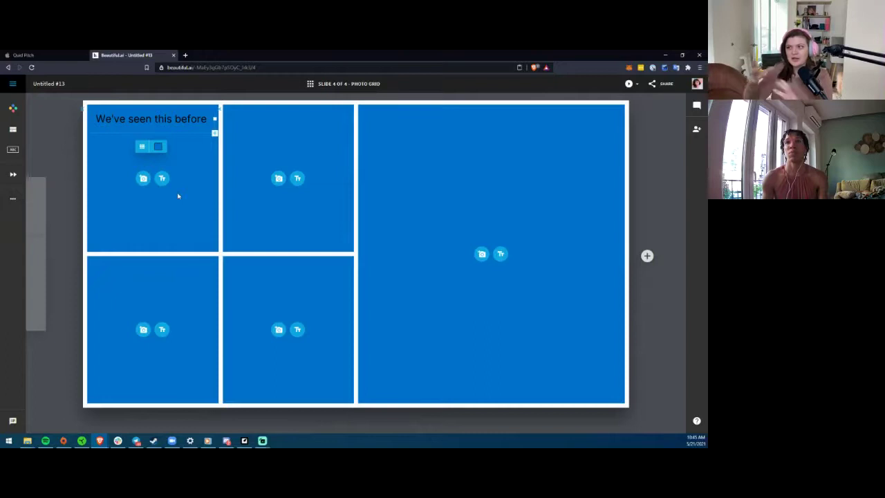
left_click(23, 55)
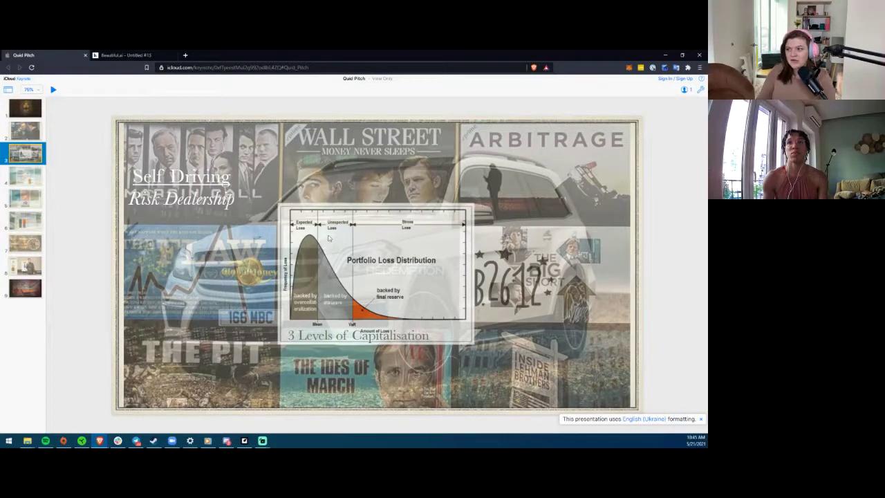
left_click(27, 181)
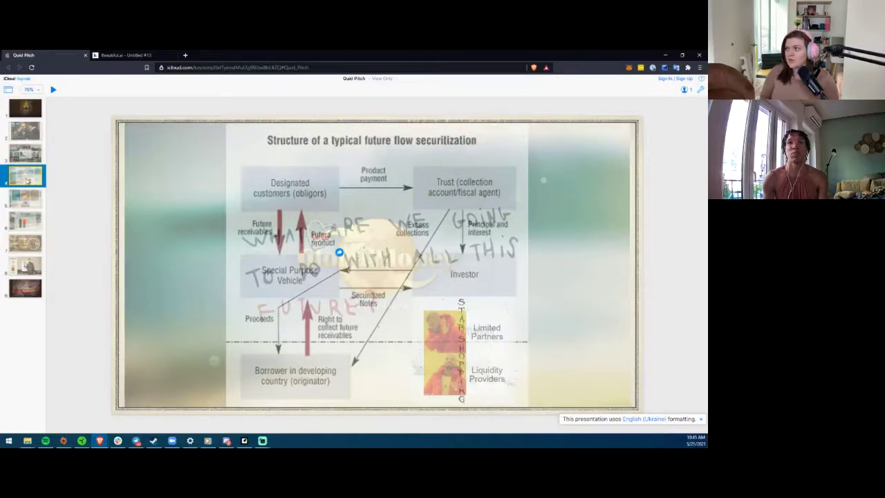